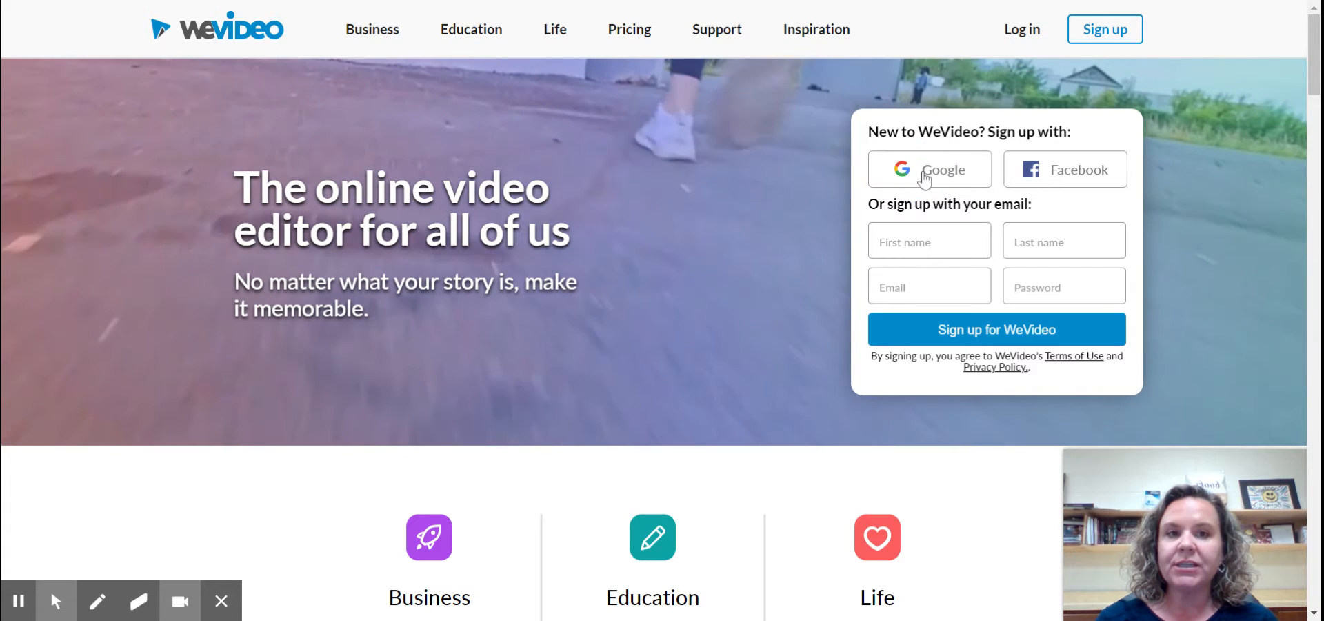
Sign in with the first listed Google account and open the Planet project for editing
left_click(924, 172)
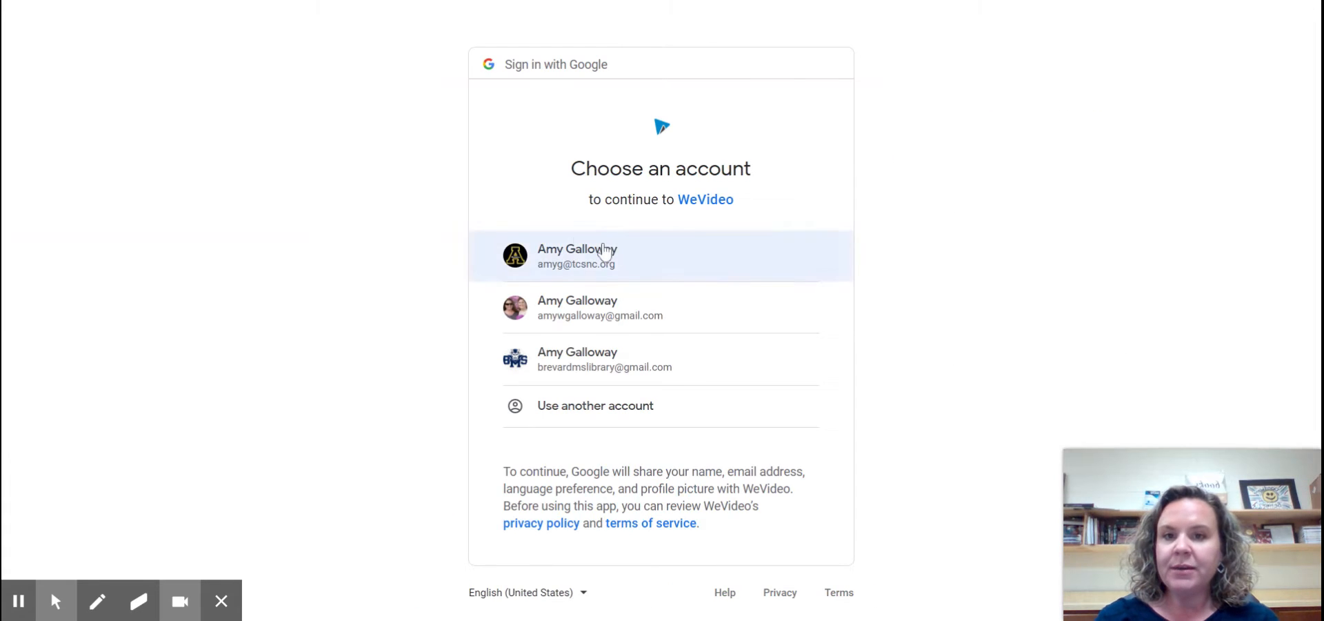
left_click(600, 251)
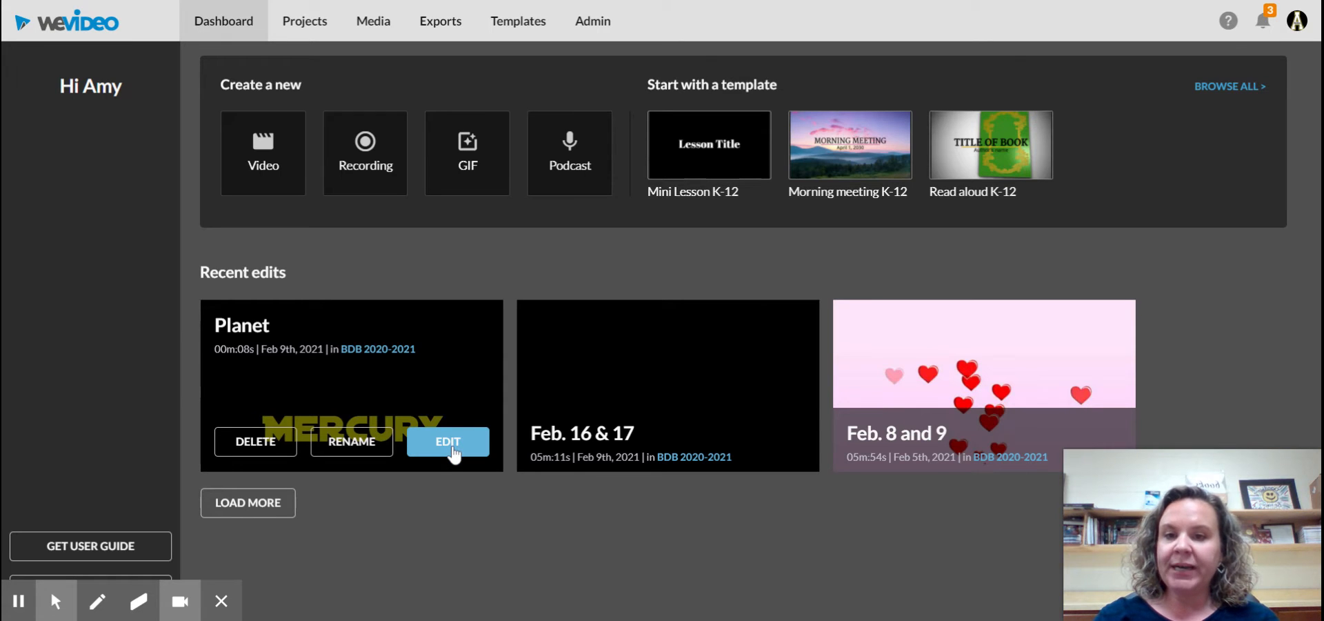
left_click(448, 441)
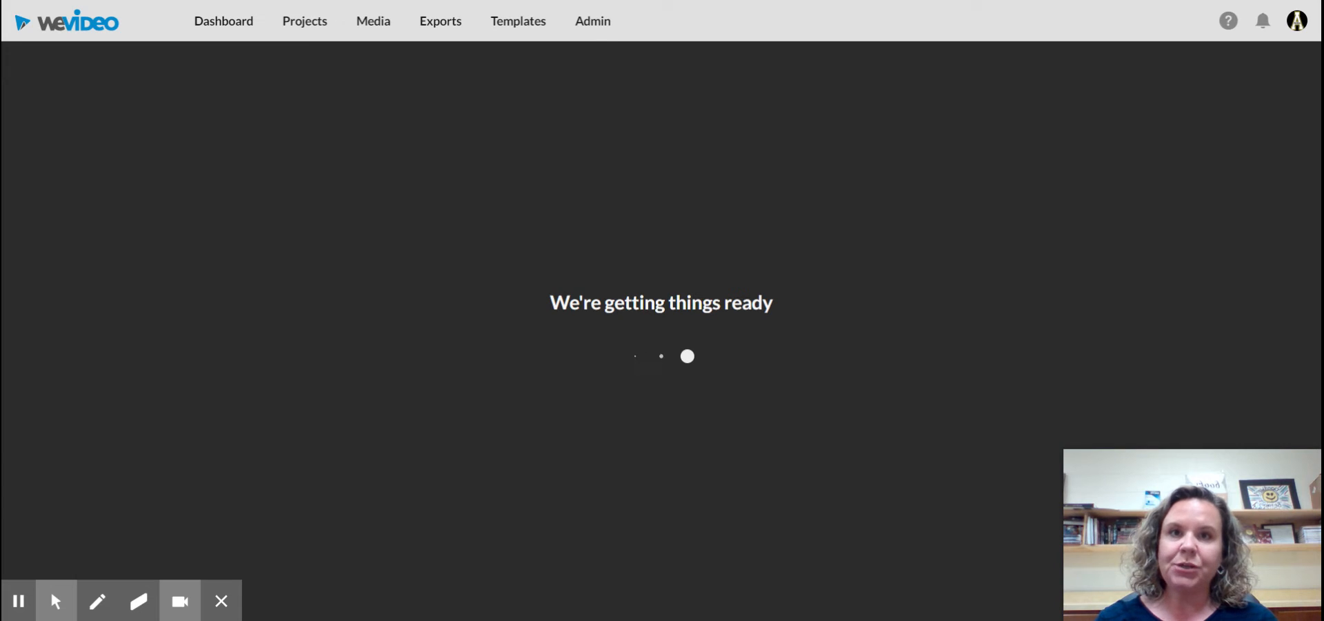
mouse_move(1305, 476)
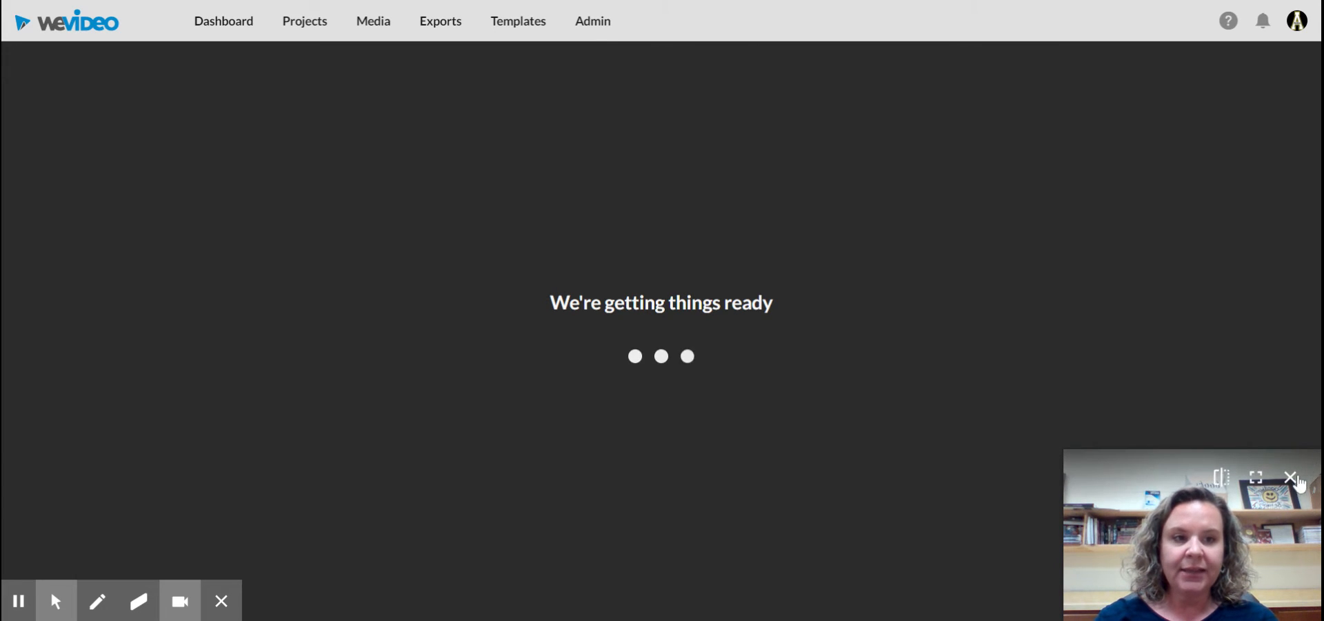
left_click(1294, 479)
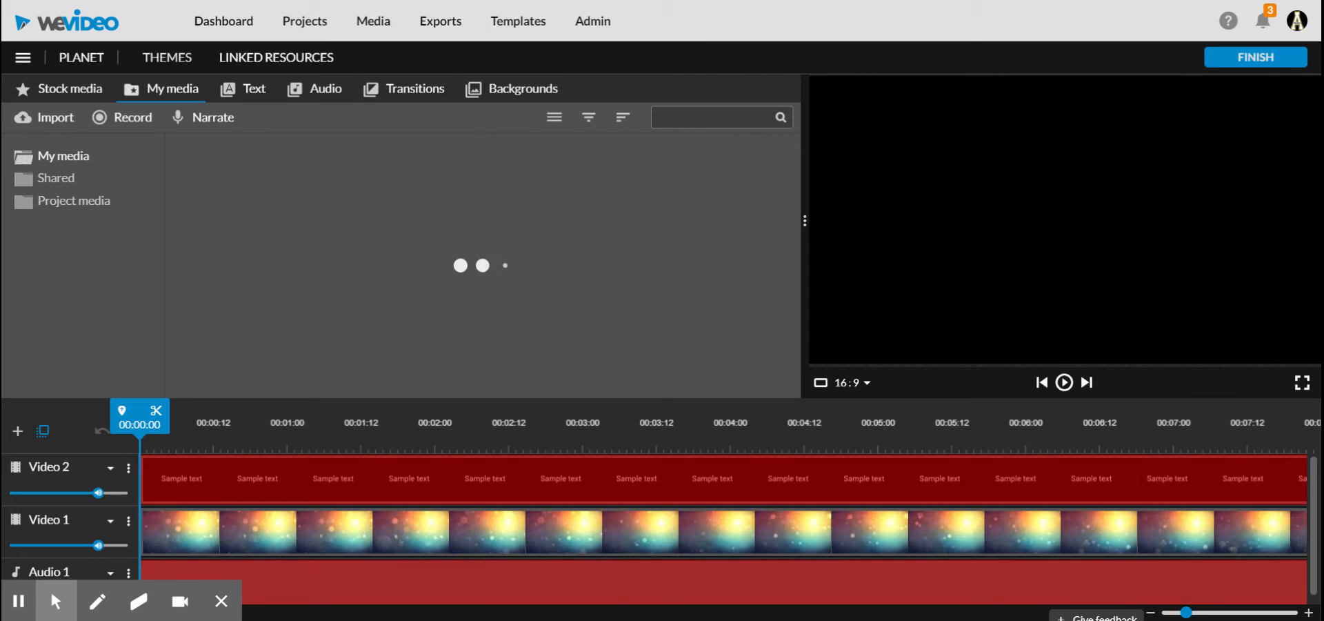
mouse_move(49, 614)
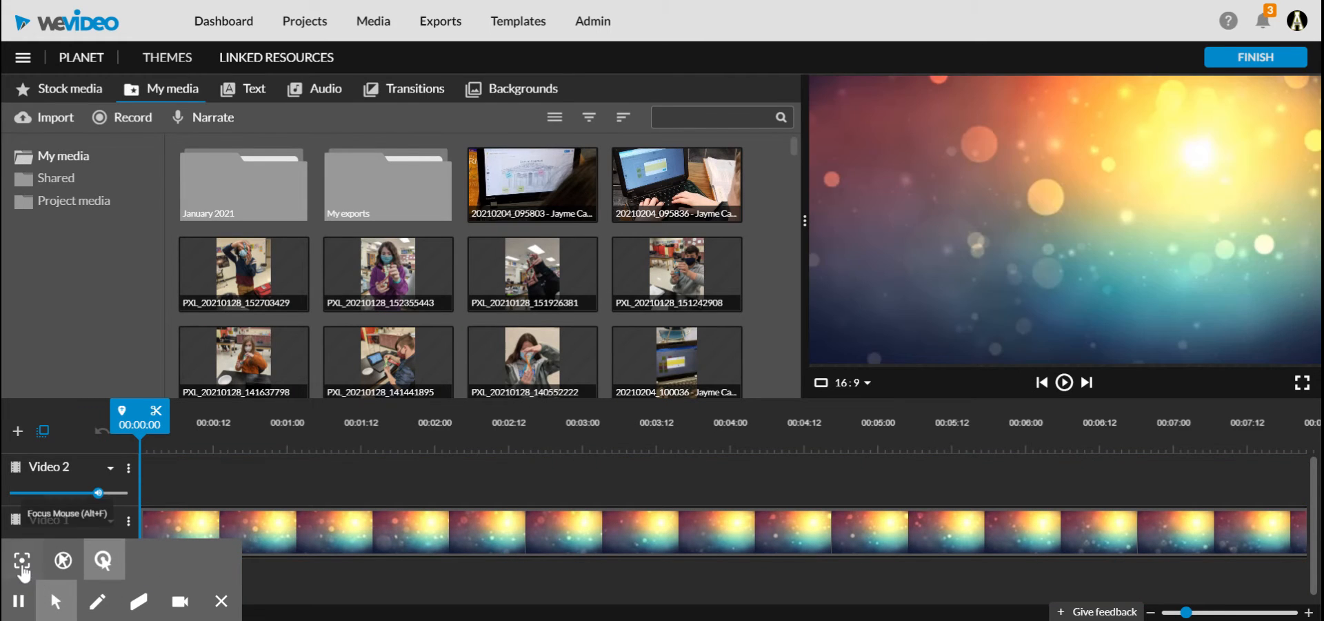
left_click(23, 567)
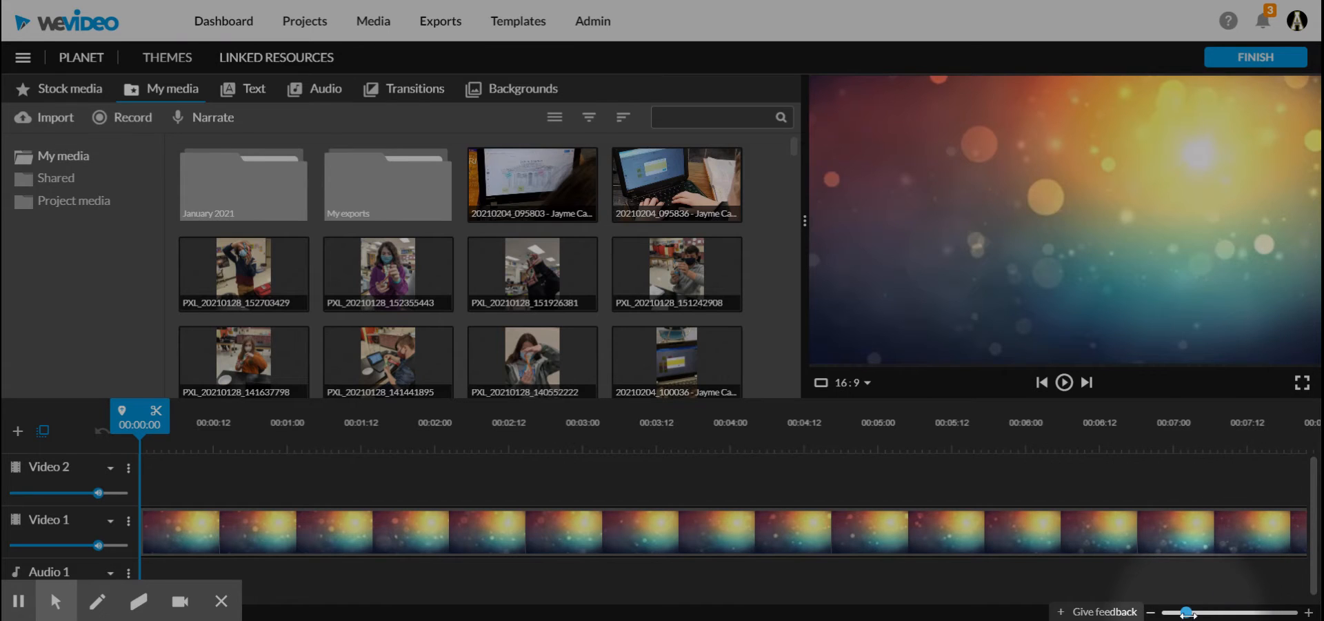
Add the static Basic text title to the Video 2 track, directly above the background clip at the start
left_click_drag(1186, 612, 1178, 612)
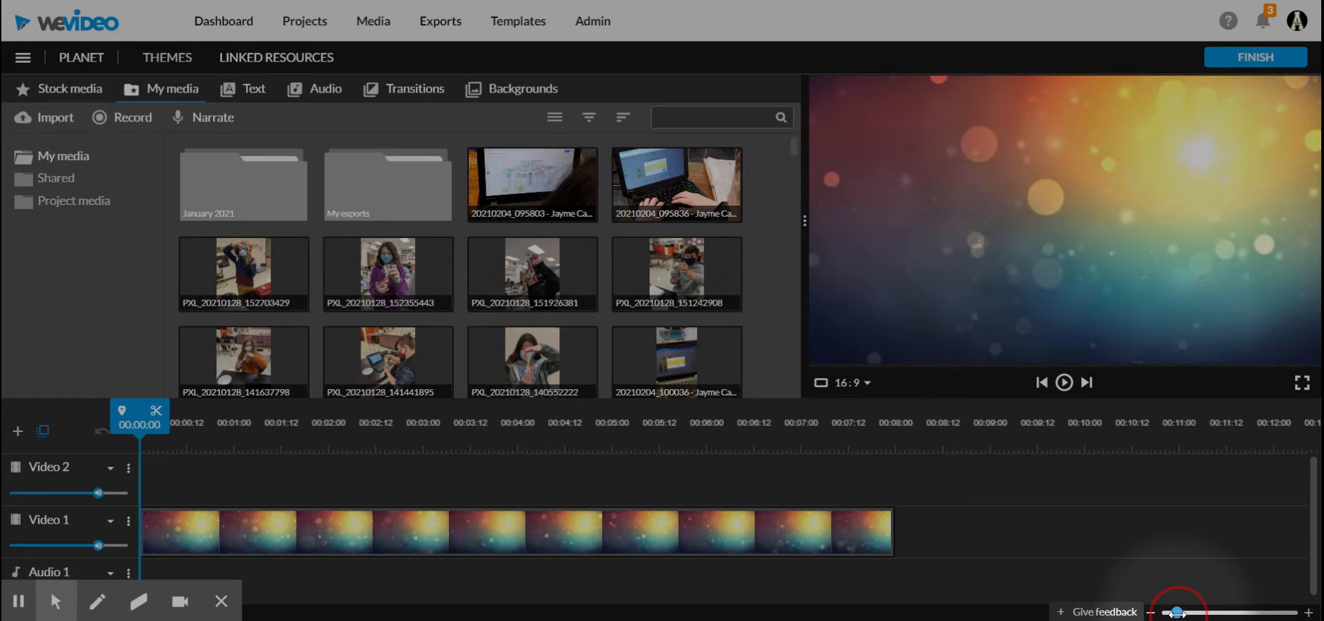
left_click_drag(1177, 612, 1161, 613)
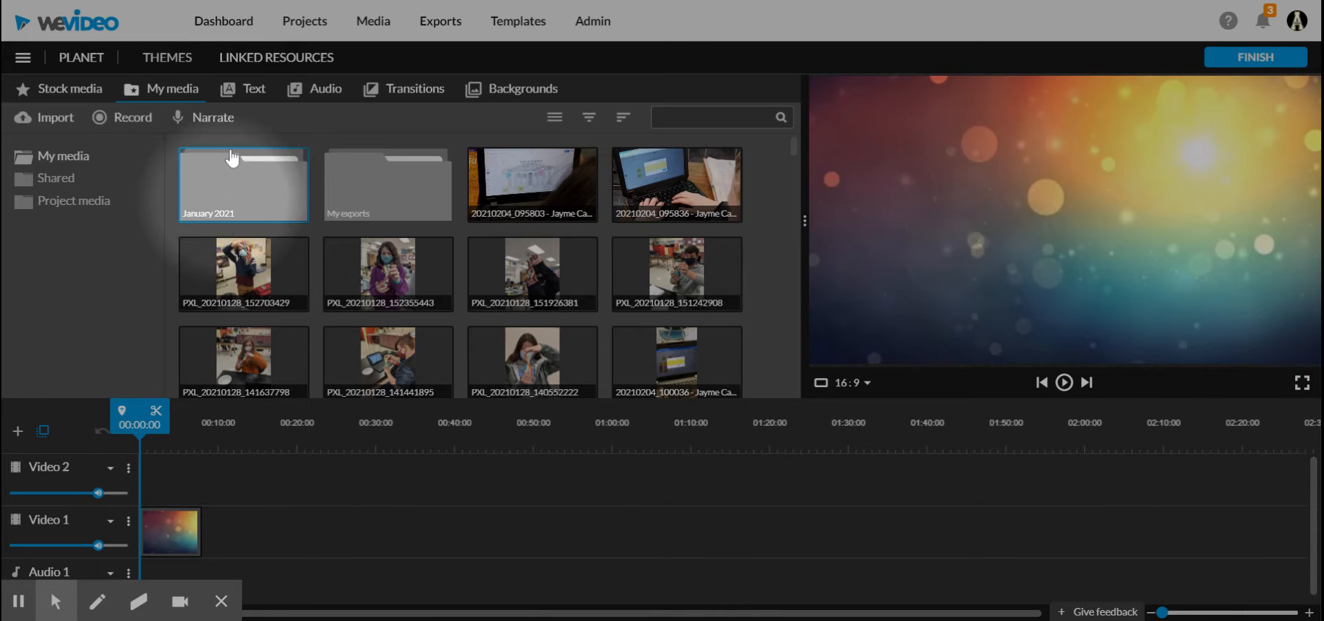
left_click(253, 92)
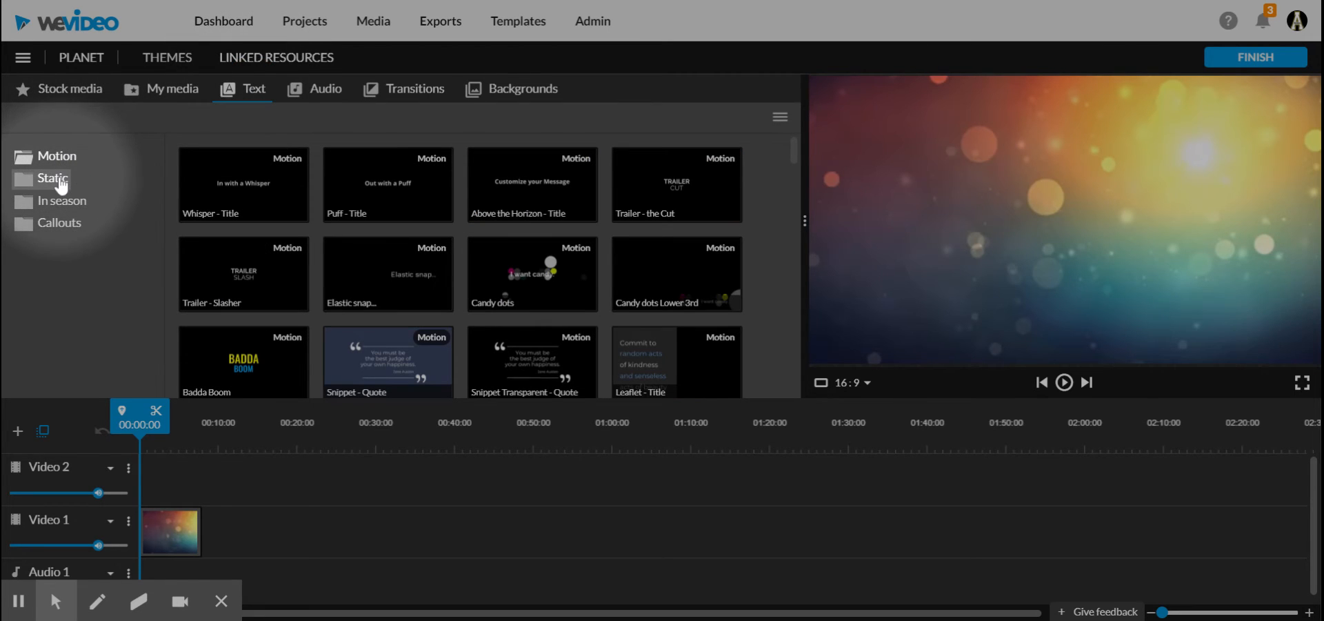
left_click(54, 181)
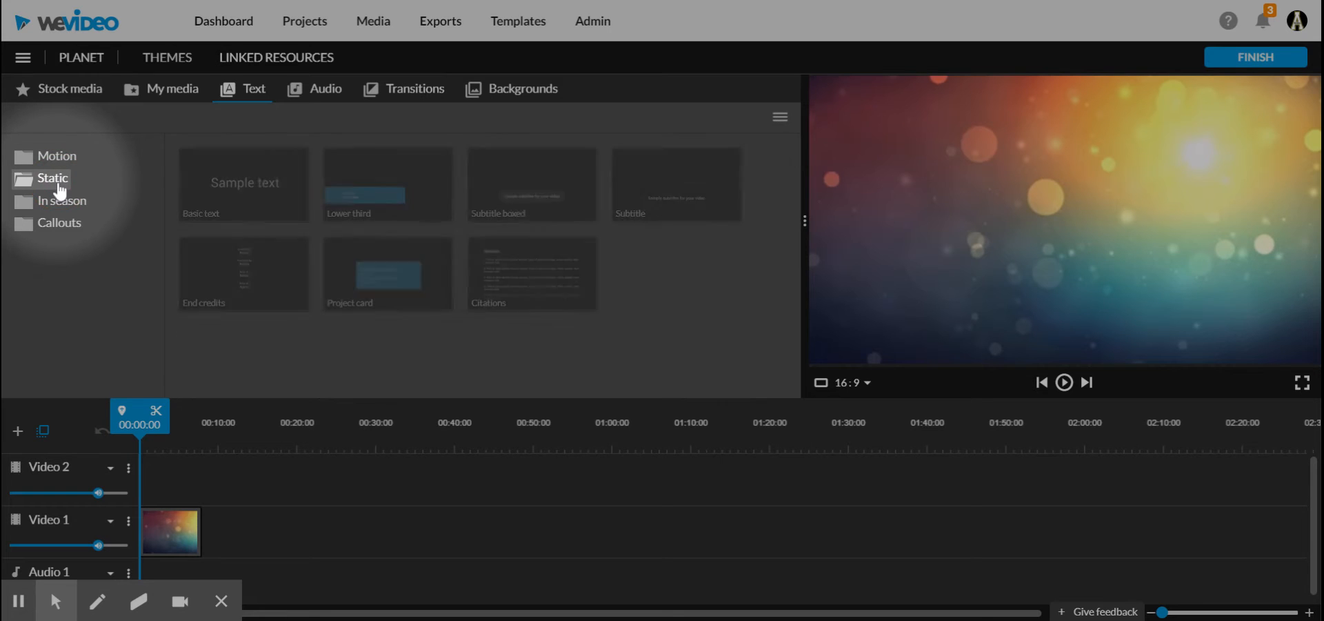
left_click_drag(253, 191, 164, 476)
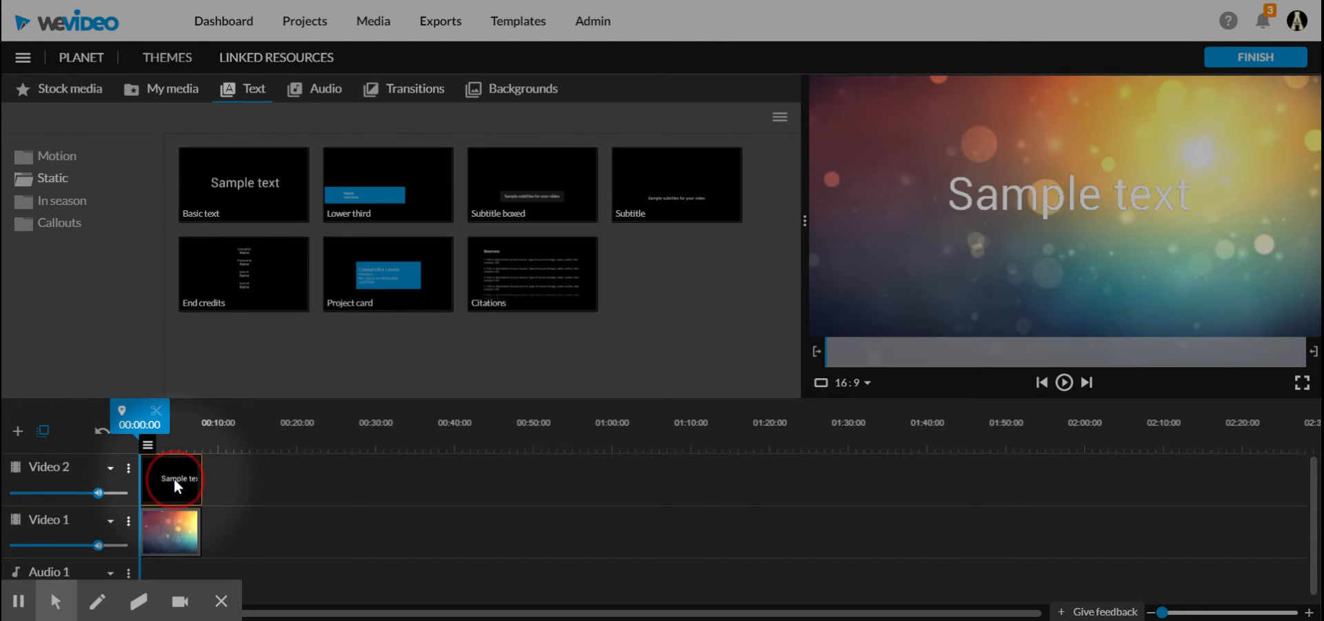
Replace the title clip's sample text with "Planet"
double_click(172, 477)
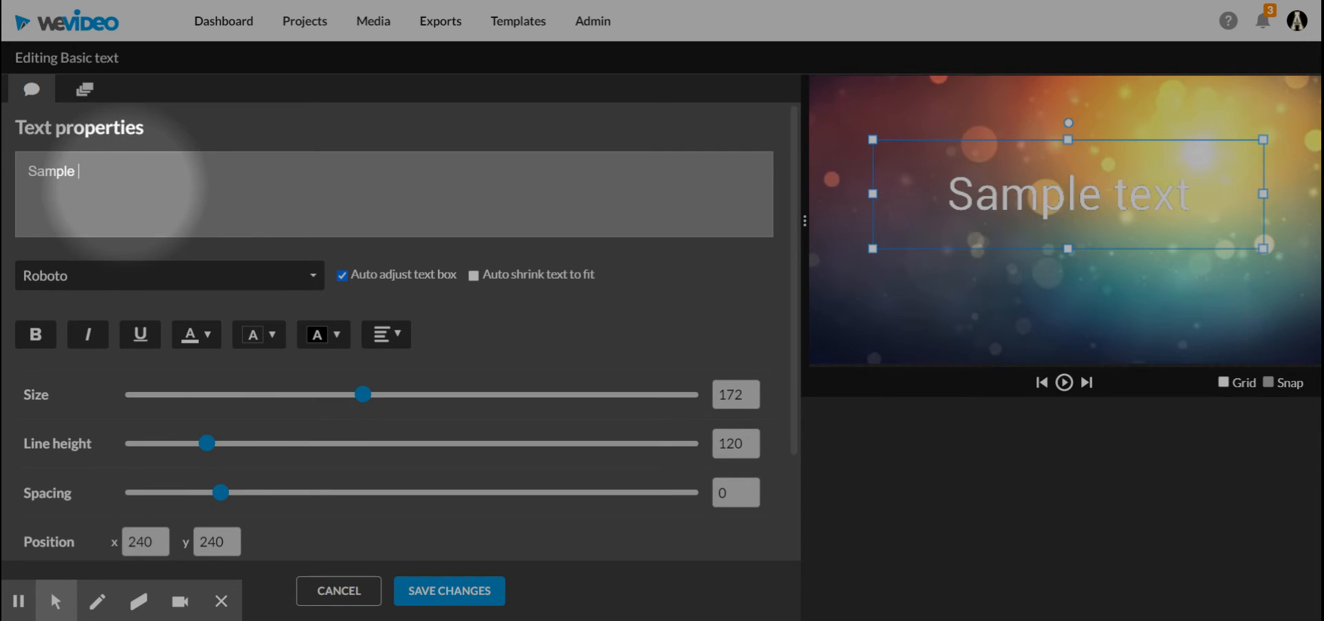
key("BackSpace")
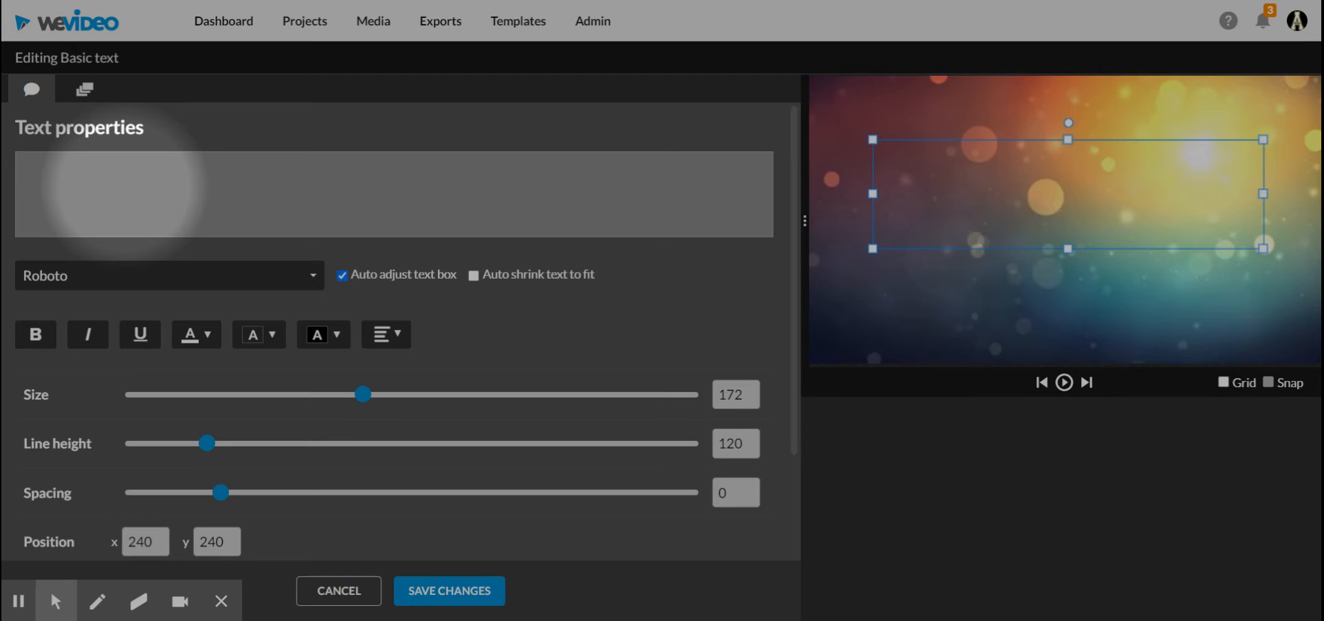
type("Plane")
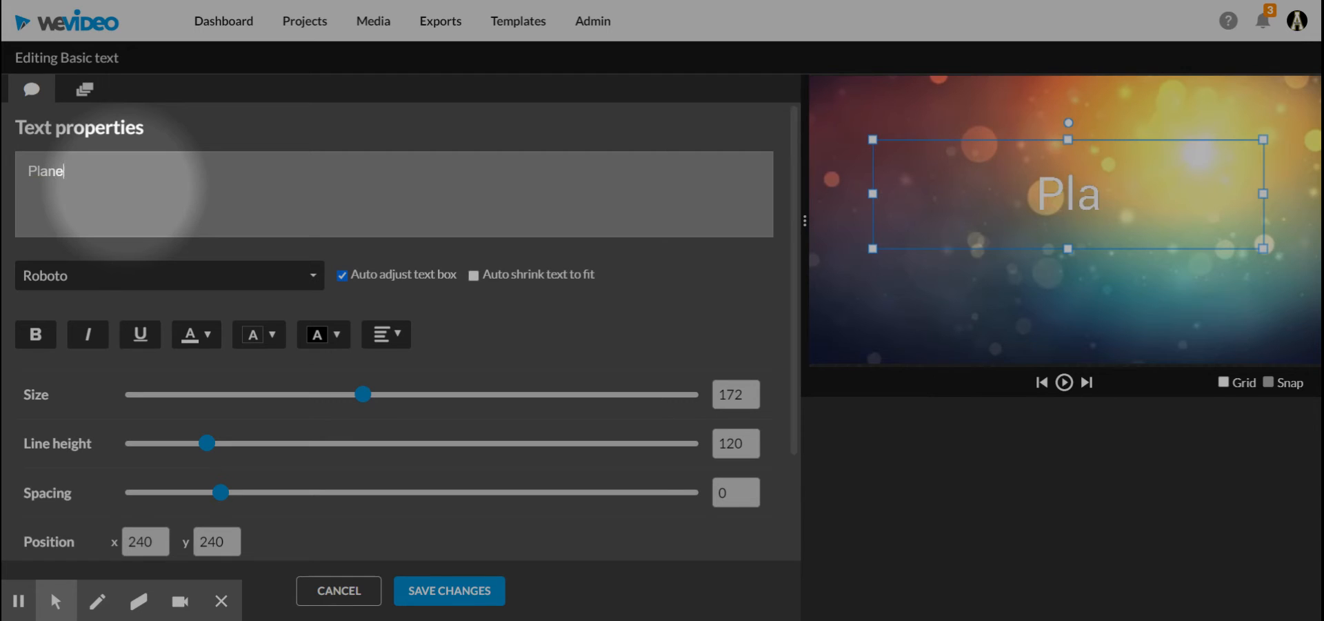
type("t")
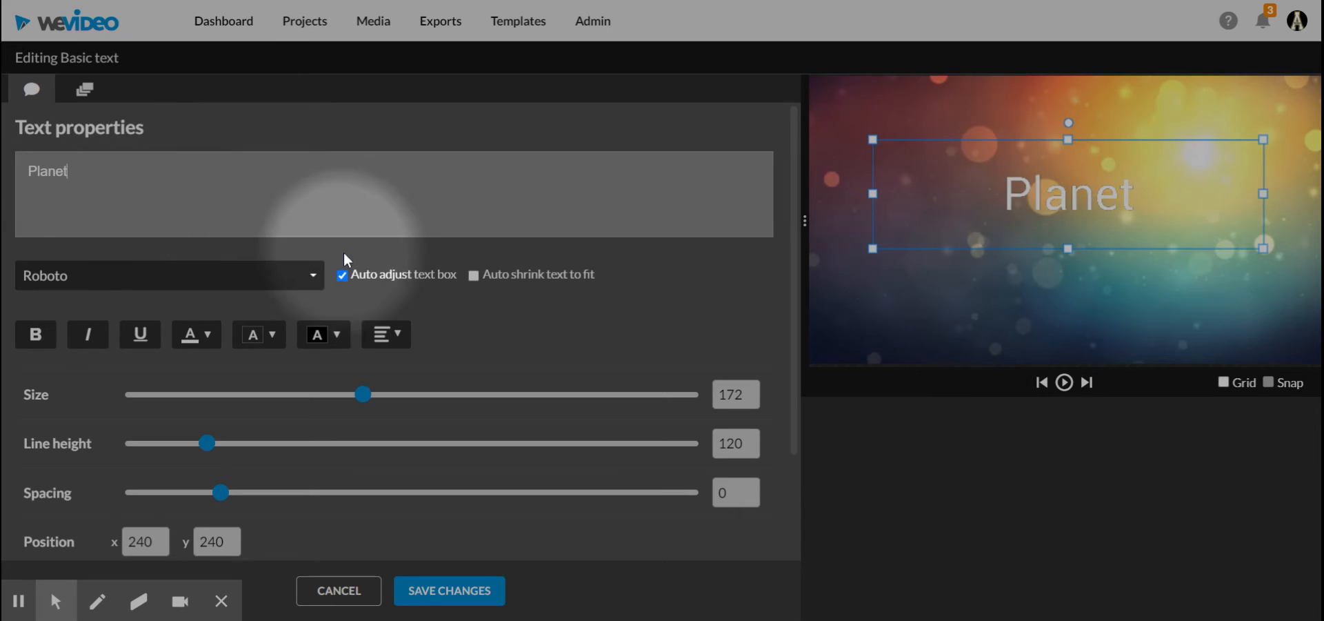
Set the Planet title's font to Alfa Slab One and its text colour to blue
left_click(314, 277)
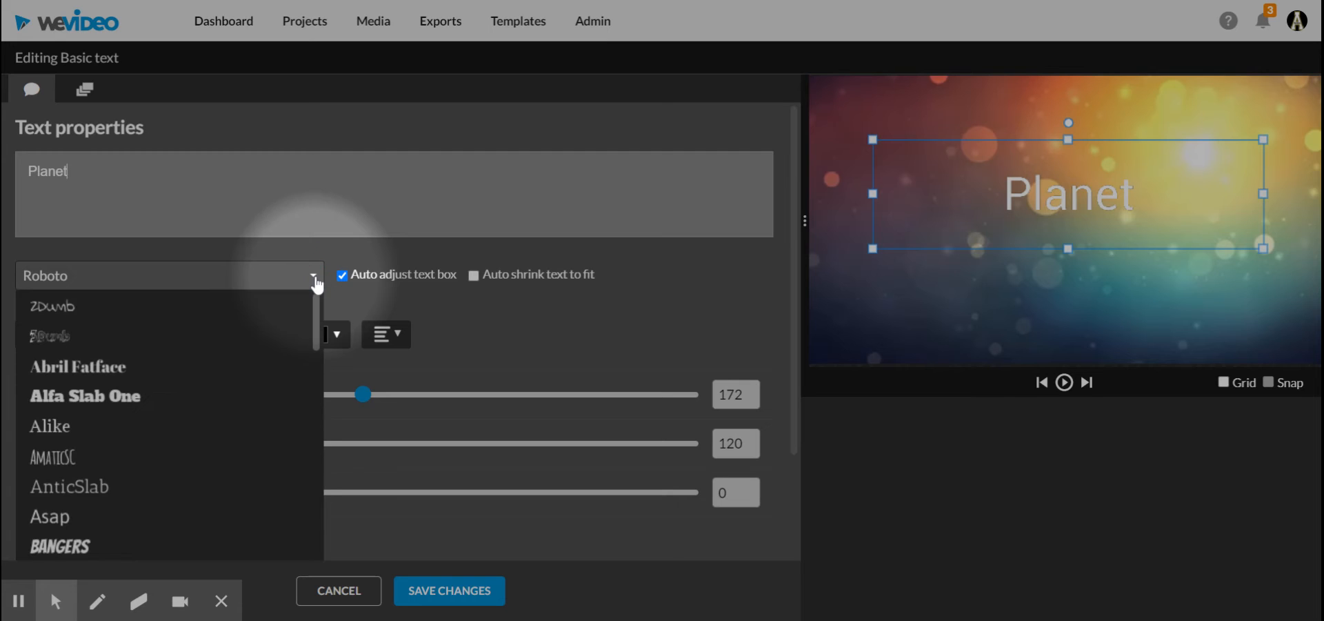
left_click(193, 393)
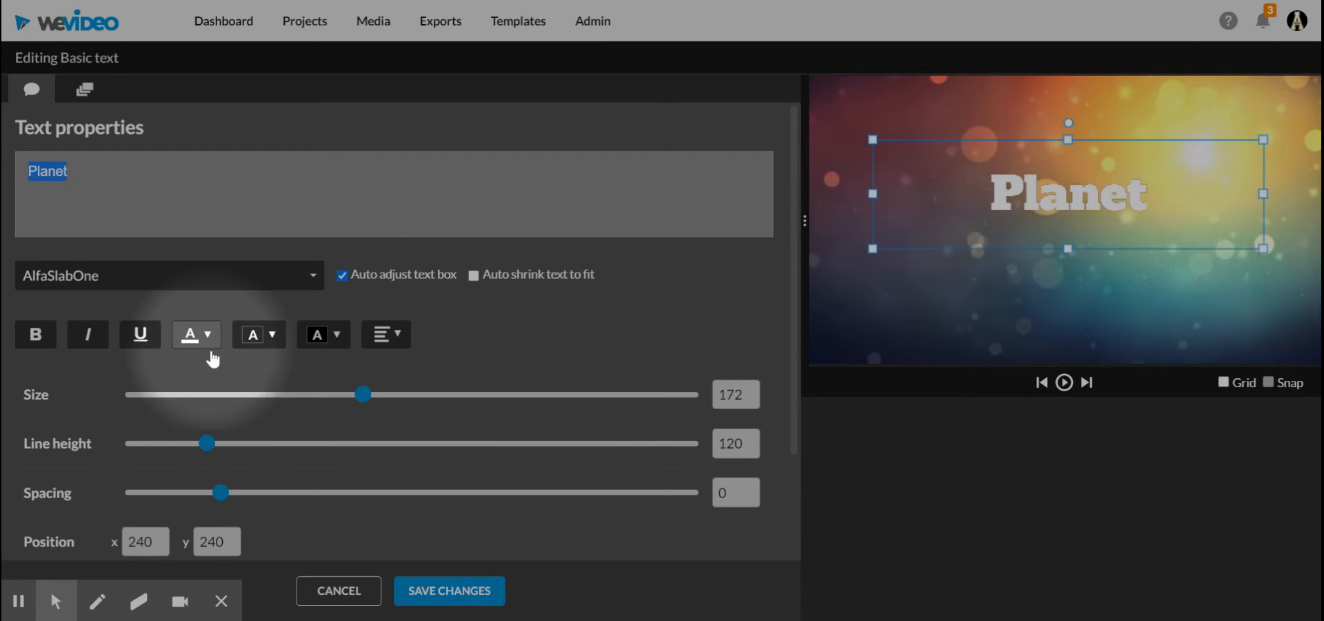
left_click(209, 336)
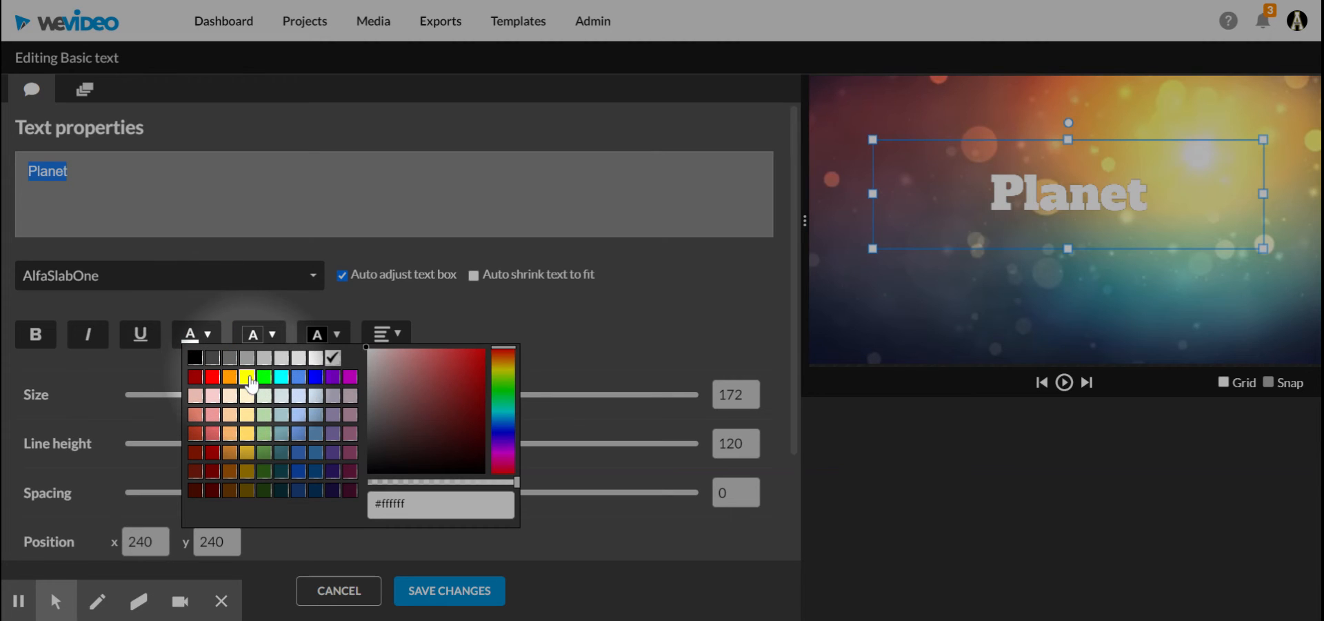
left_click(248, 376)
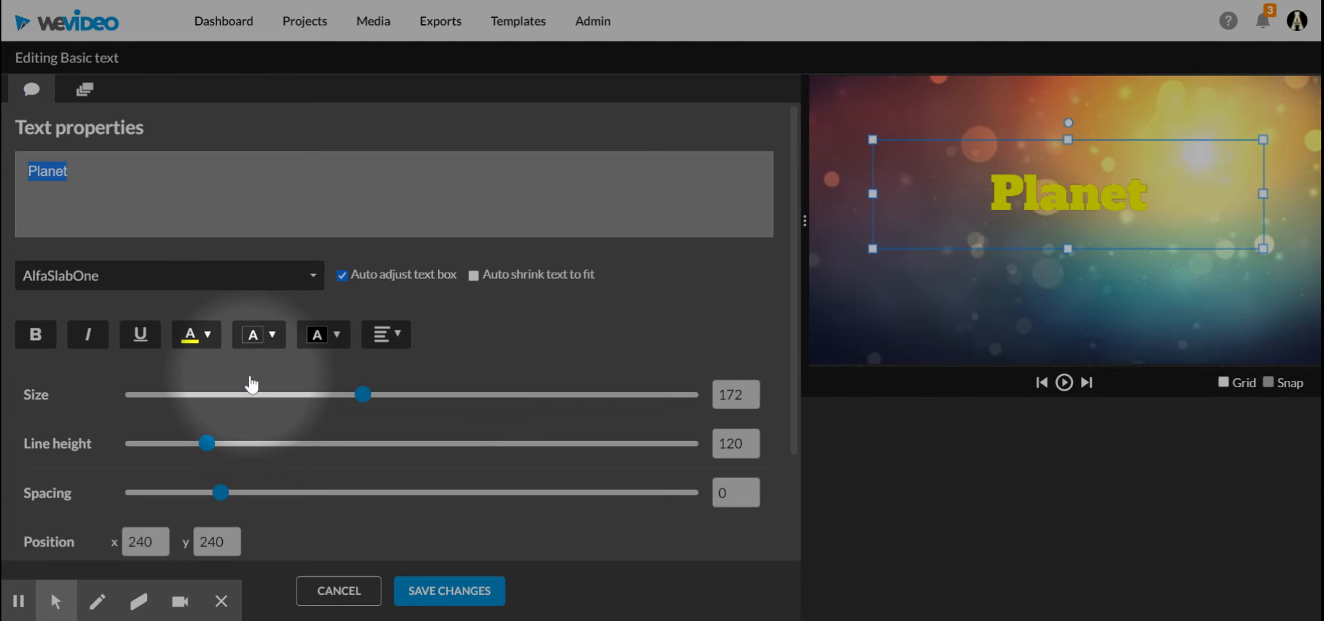
left_click(210, 337)
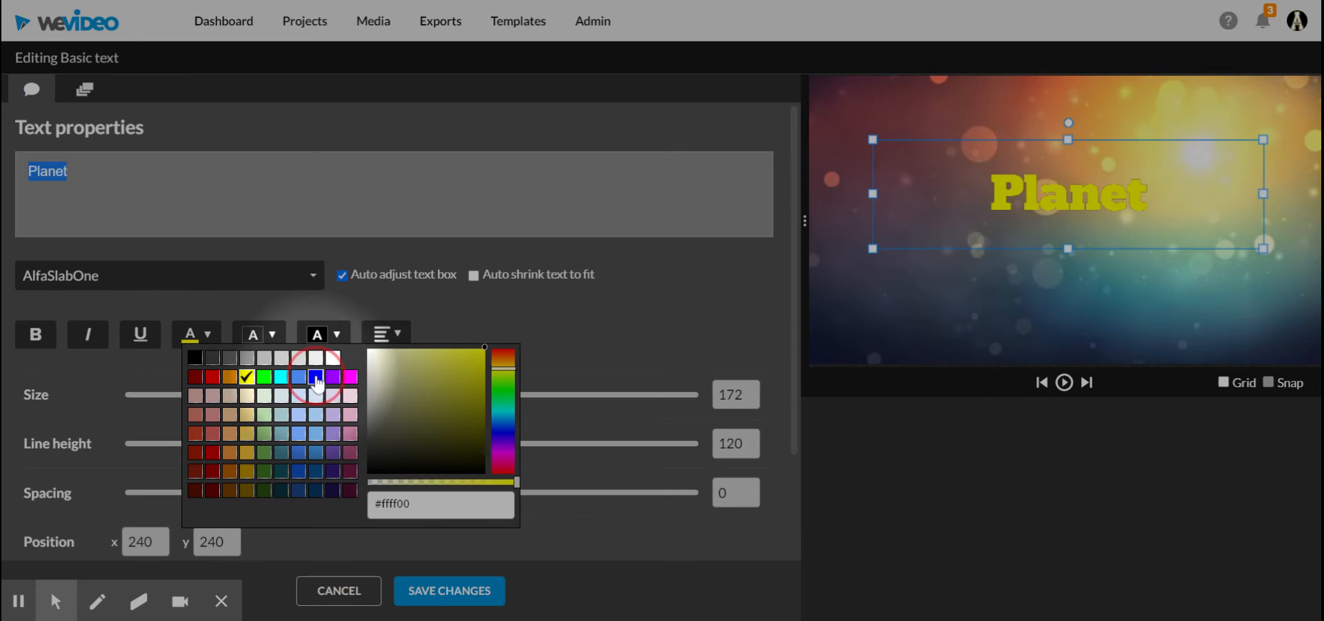
left_click(315, 378)
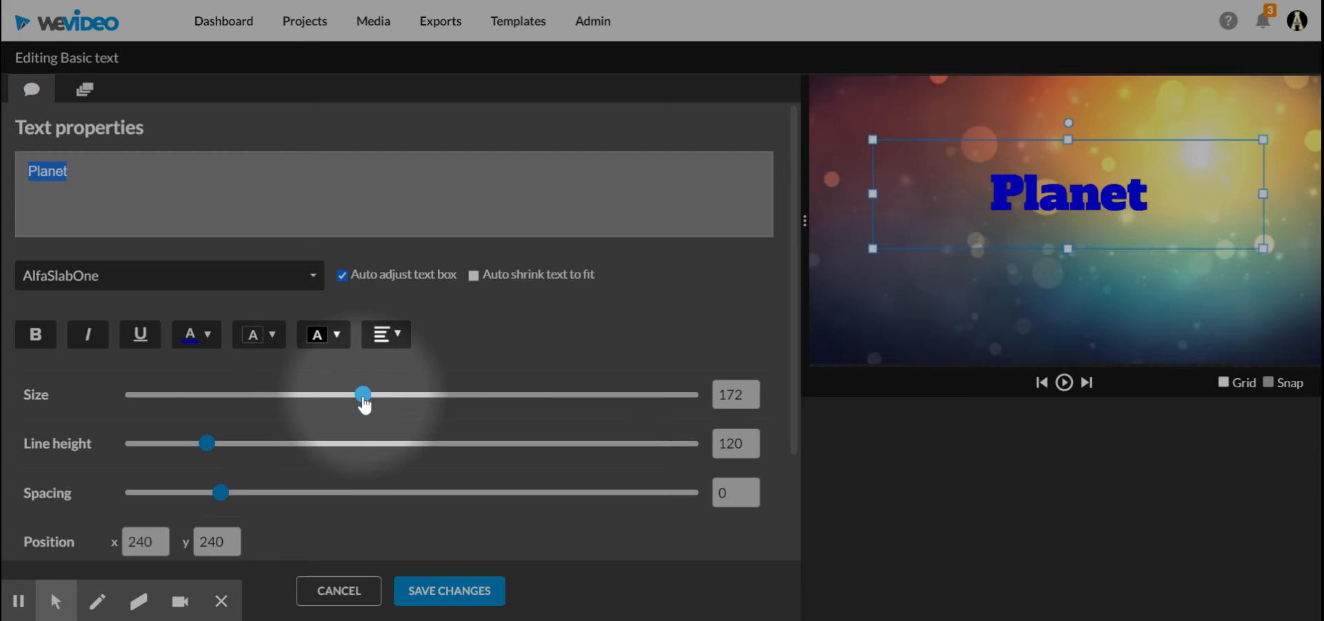
Enlarge the title to size 282, move it to the top of the frame at about x 259, y 8, and save the changes
left_click_drag(363, 394, 525, 407)
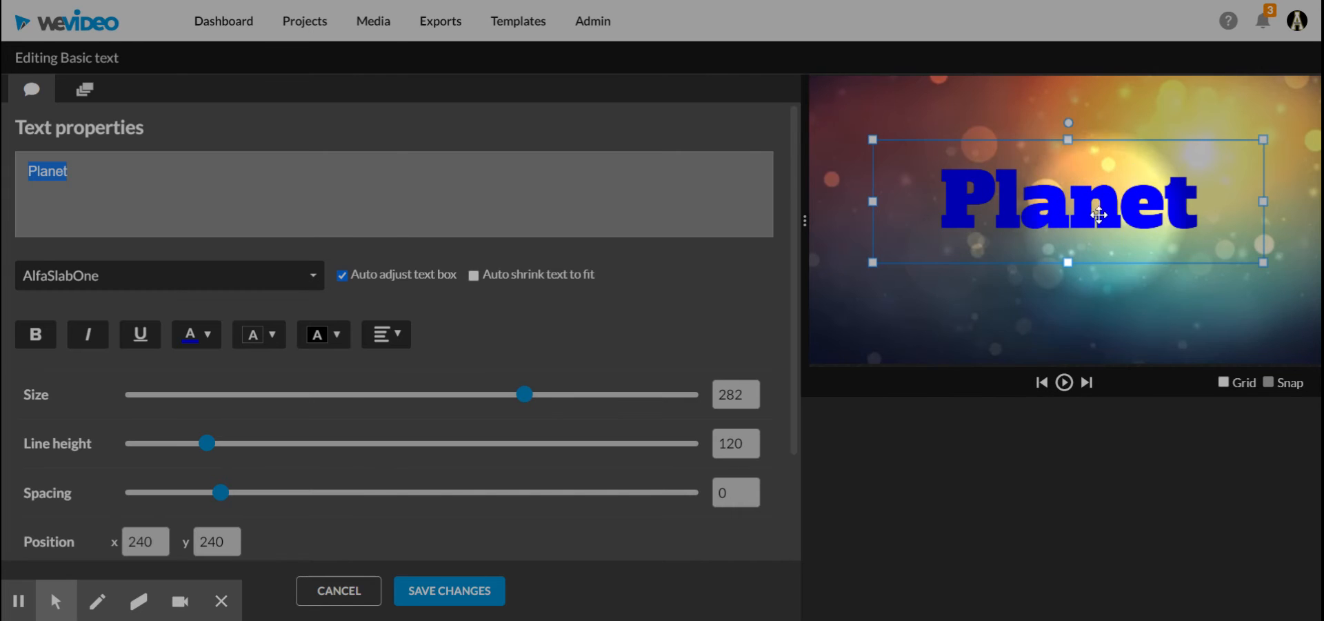
left_click_drag(1095, 215, 1100, 149)
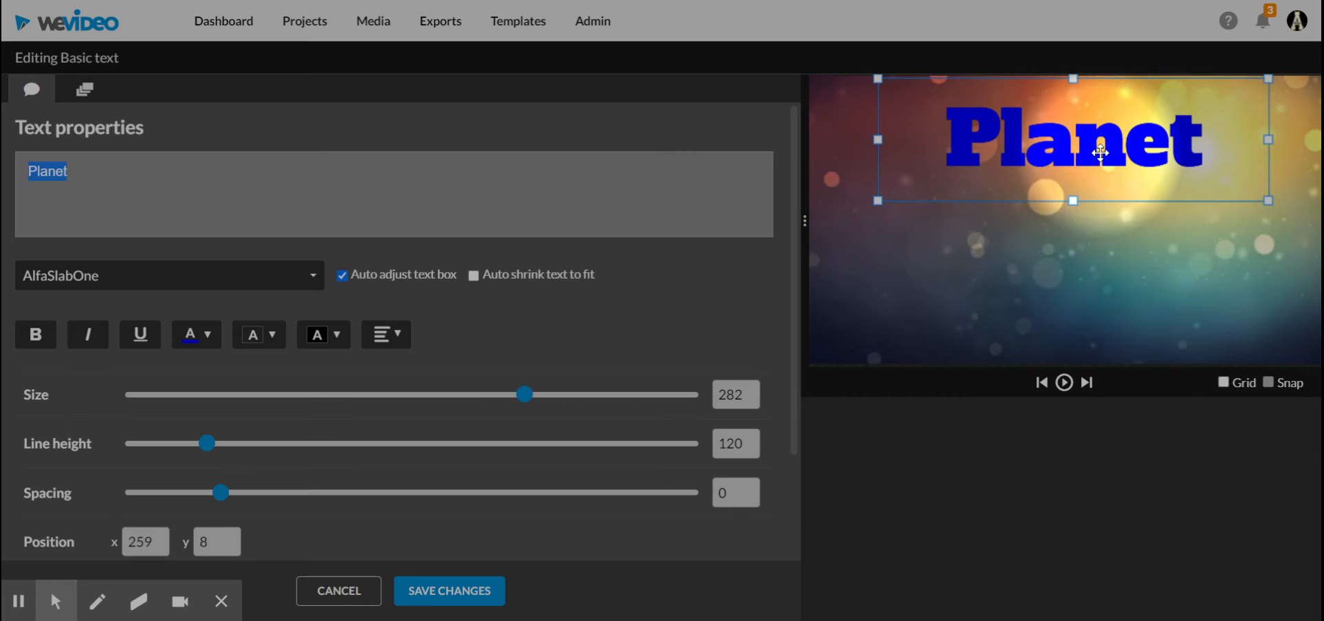
left_click(469, 598)
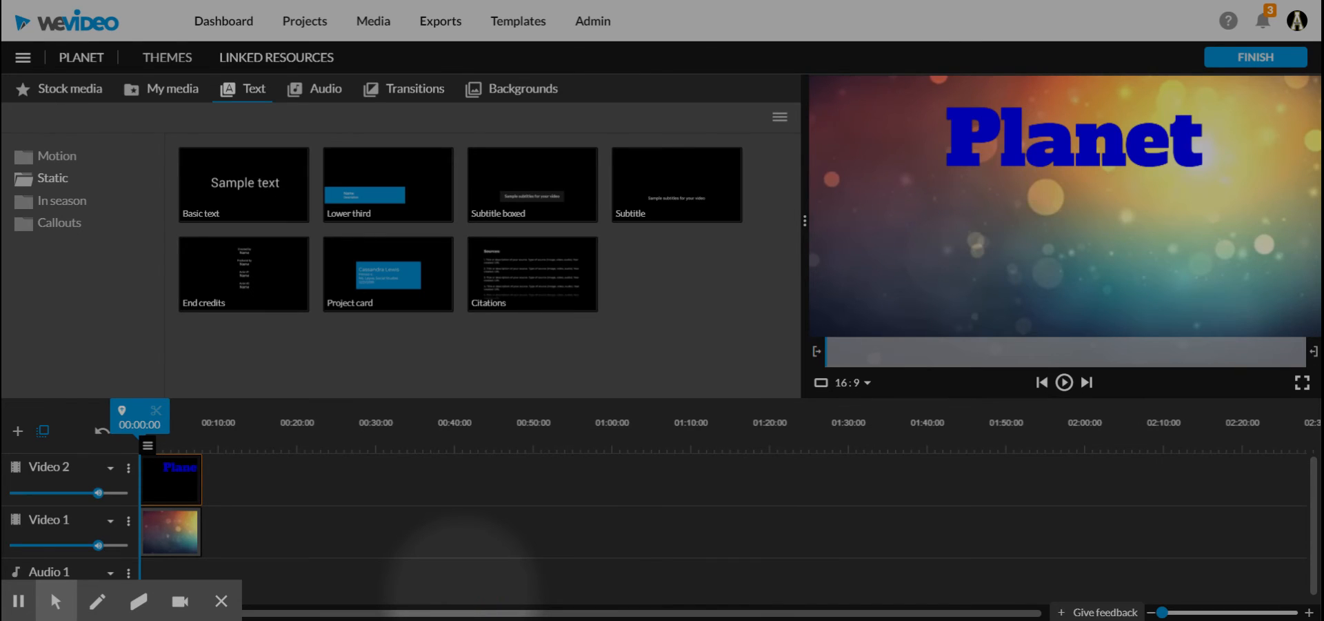
Add the free music track "Moment Of Inspiration" to Audio 1 and align it with the start of the timeline
left_click(336, 101)
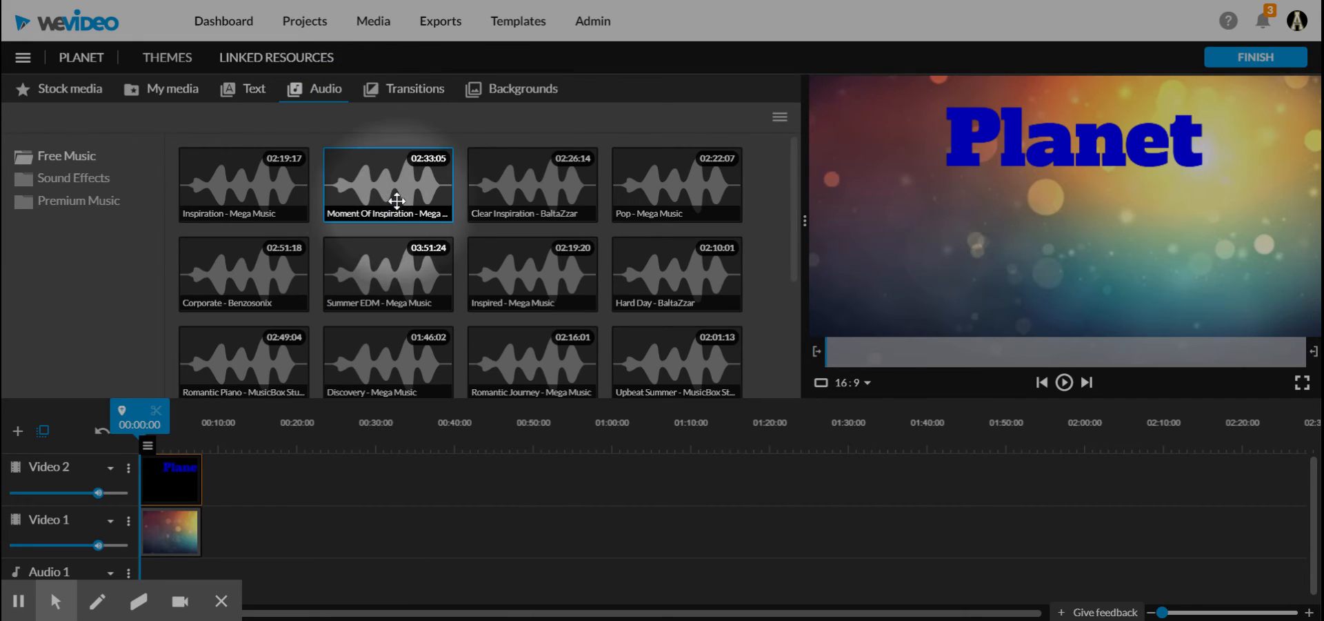
left_click_drag(384, 177, 231, 583)
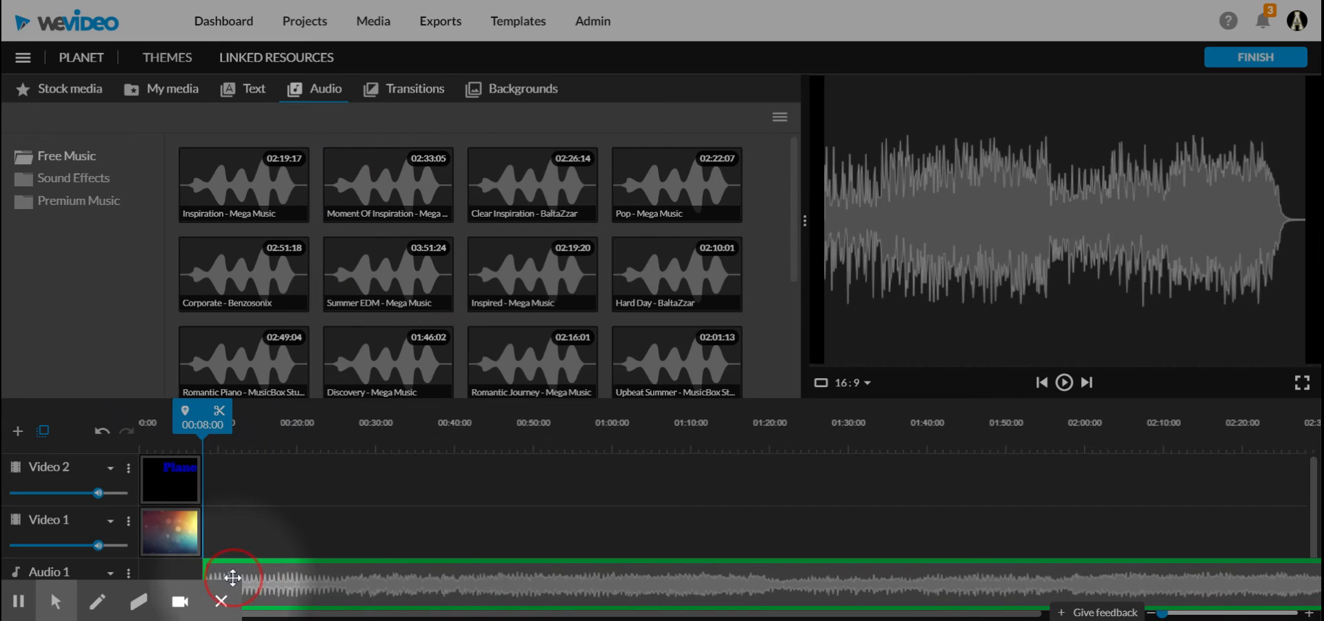
left_click(178, 600)
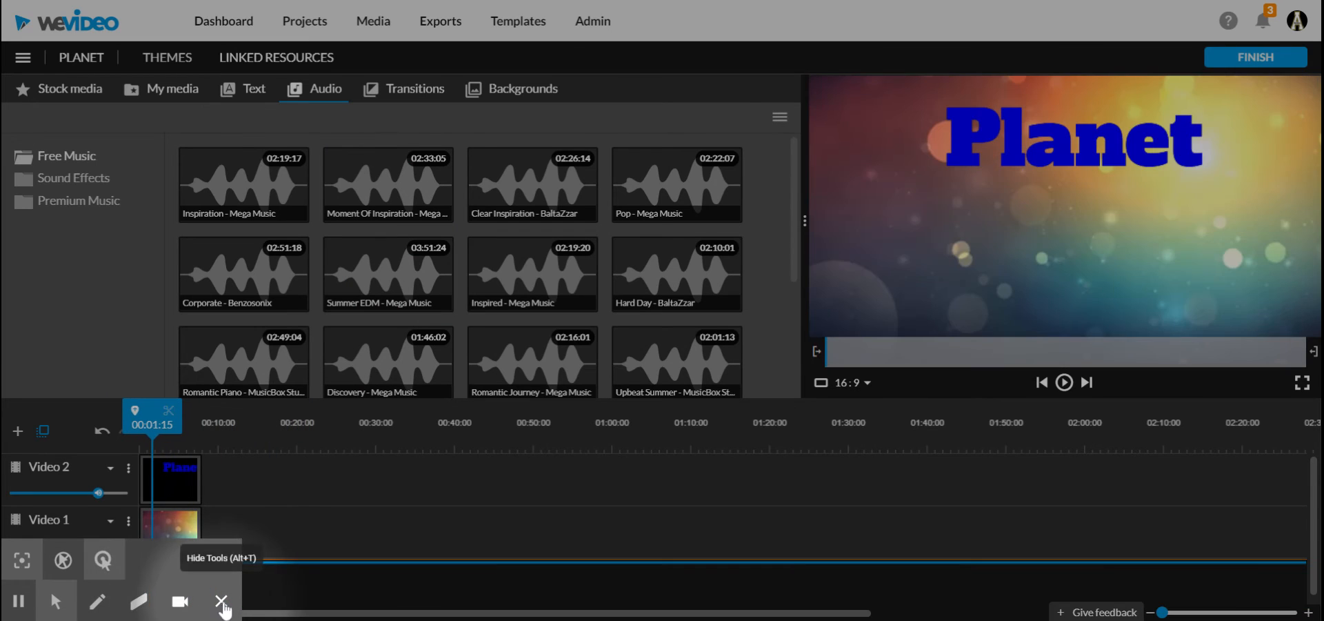
left_click(221, 600)
left_click_drag(221, 578, 209, 579)
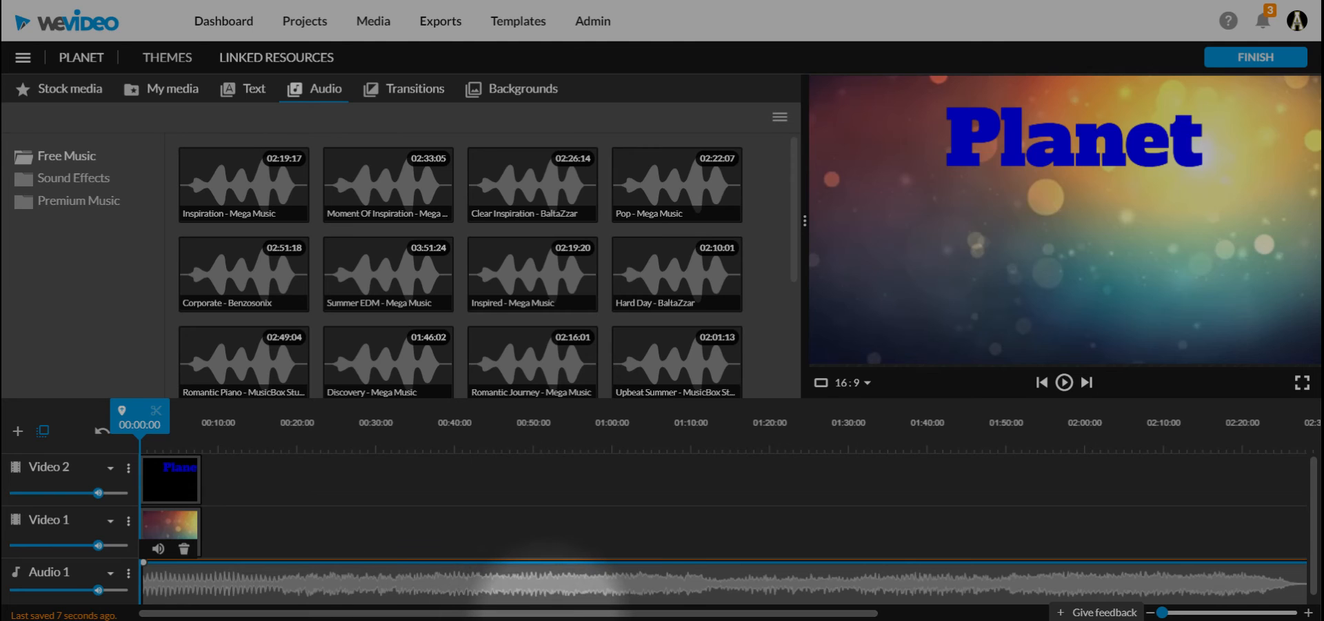
Trim the end of the Audio 1 music to match the video clips, and preview the project from the start
left_click_drag(558, 613, 683, 613)
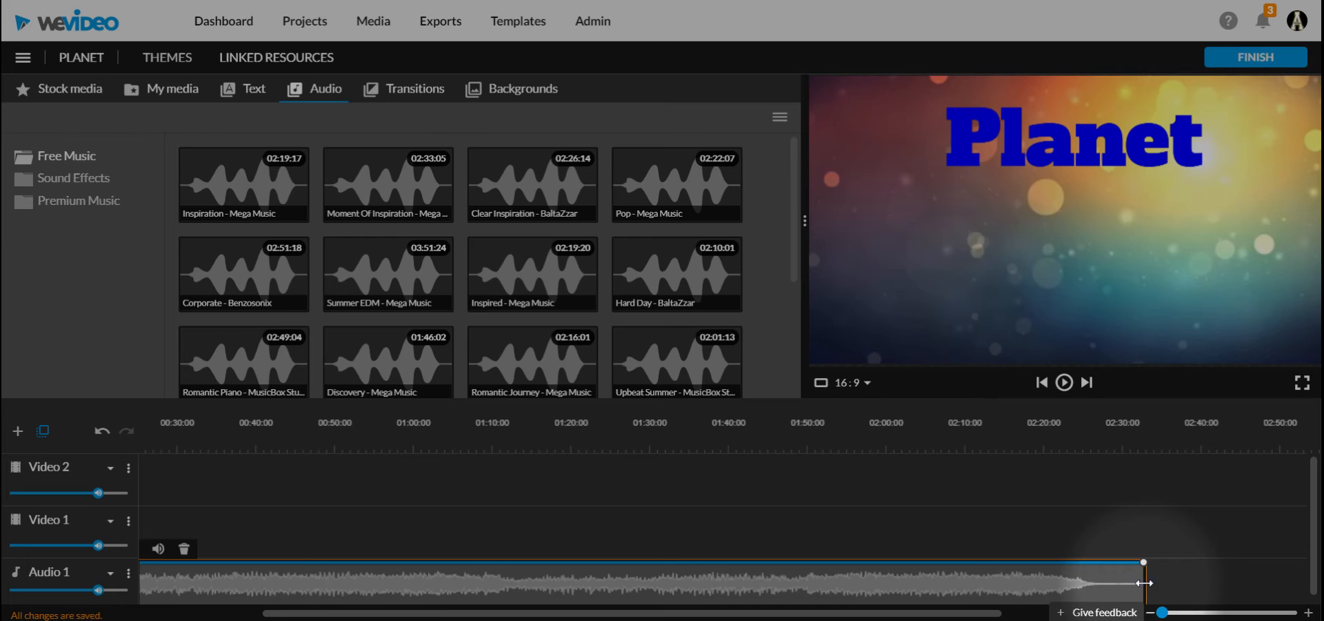
left_click_drag(1143, 583, 162, 582)
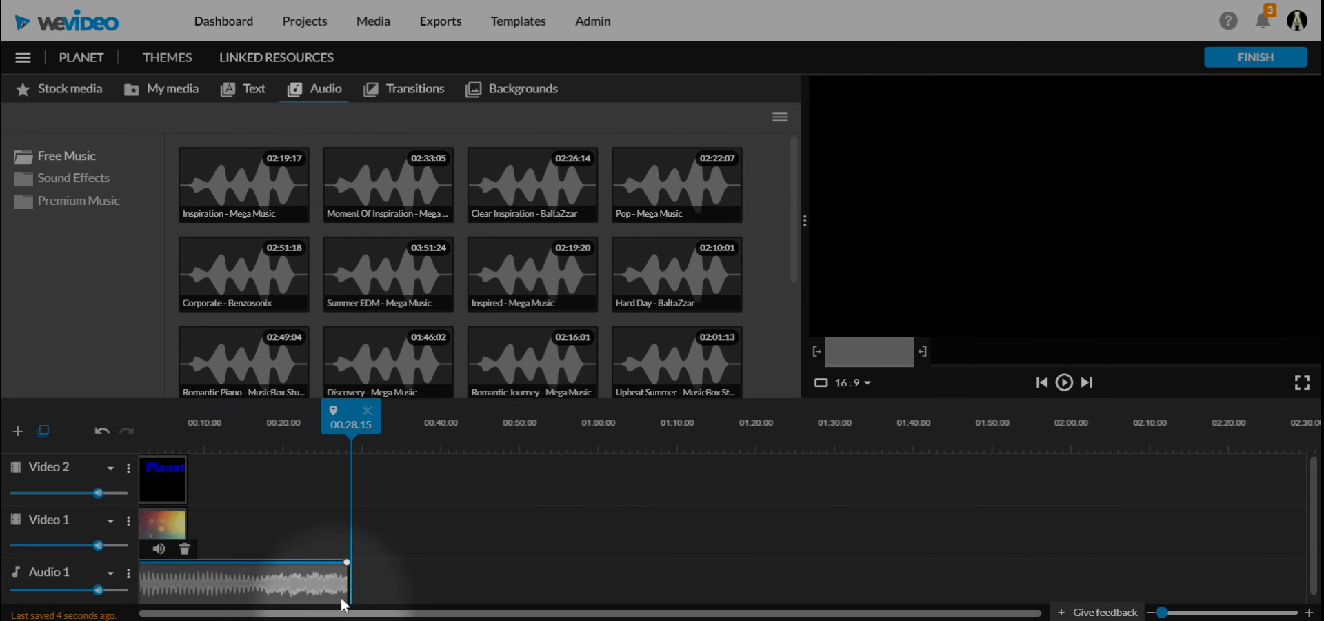
left_click_drag(347, 583, 191, 582)
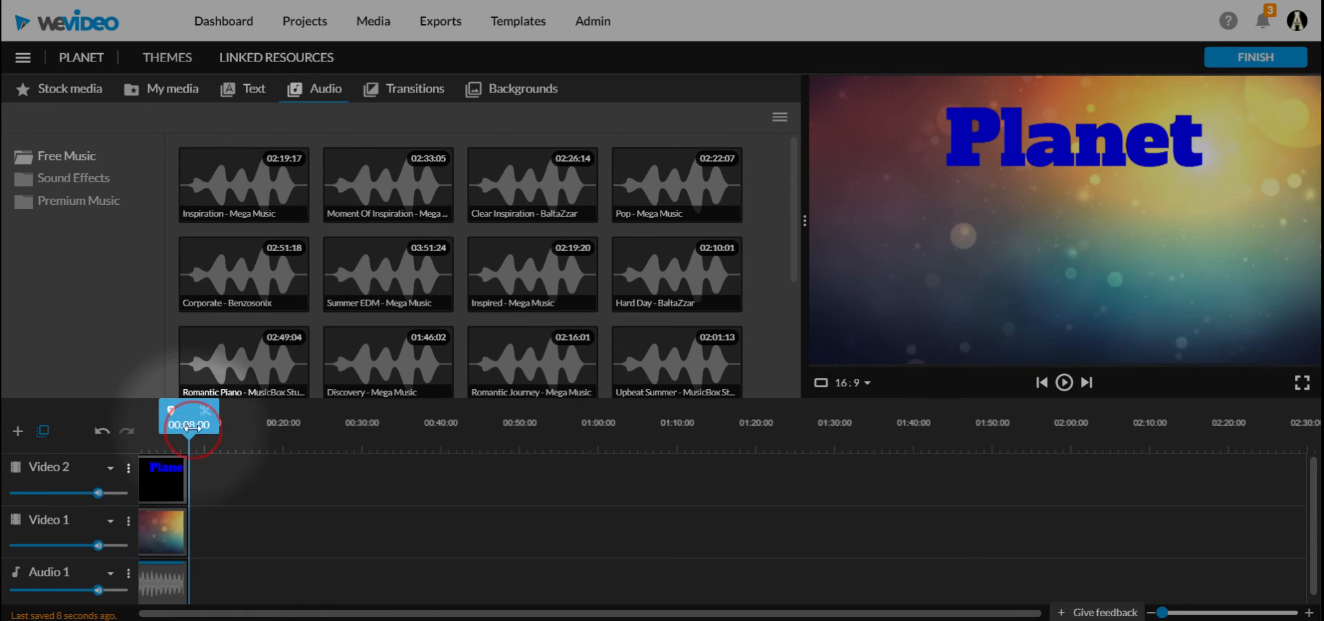
left_click_drag(189, 426, 140, 427)
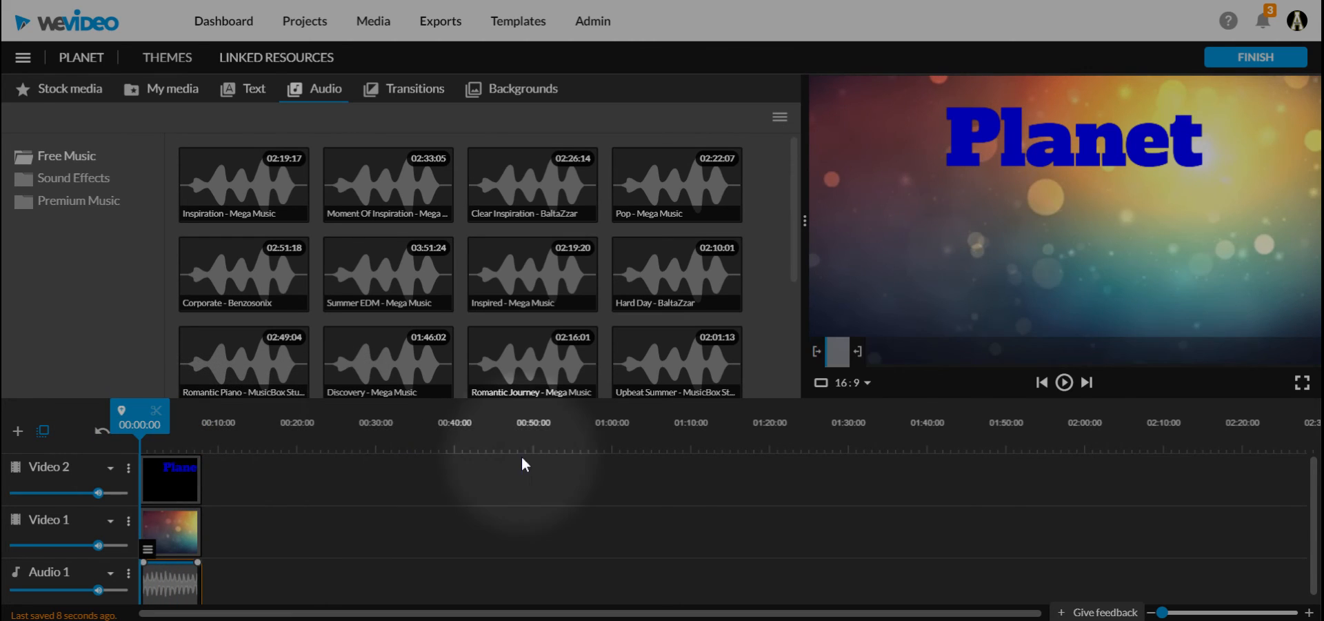
left_click(1064, 383)
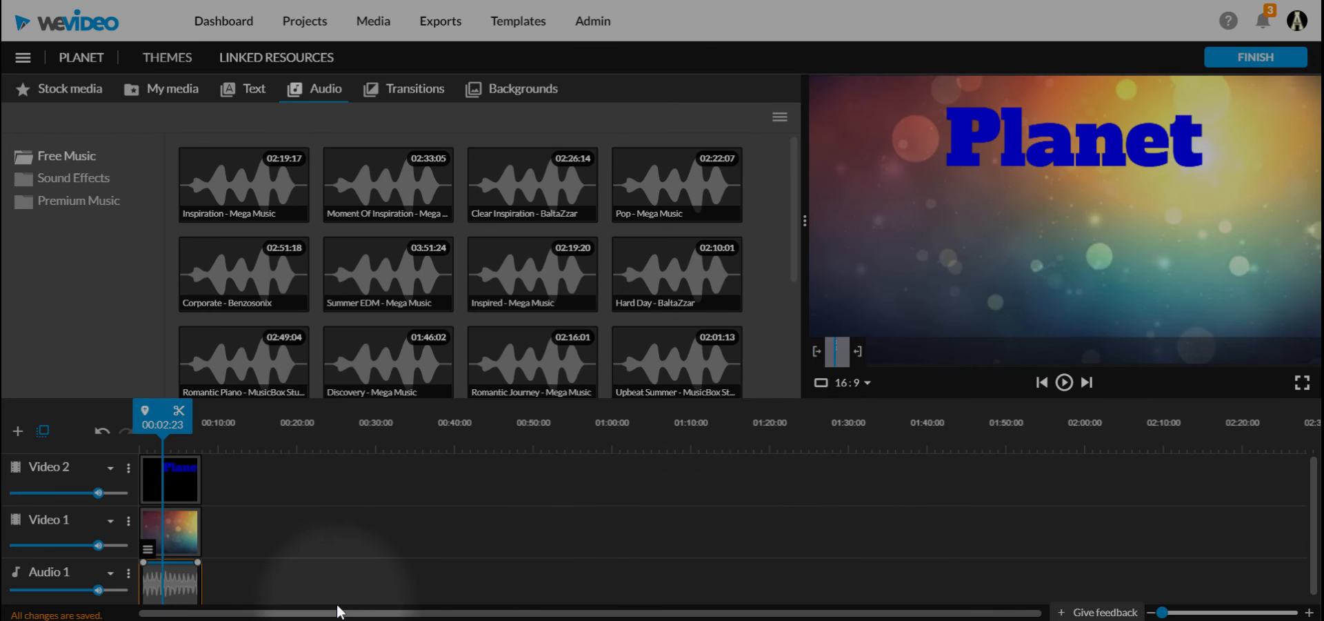
Give the Audio 1 music a 2-second fade-out and play back the later part of the clip to check it
mouse_move(152, 562)
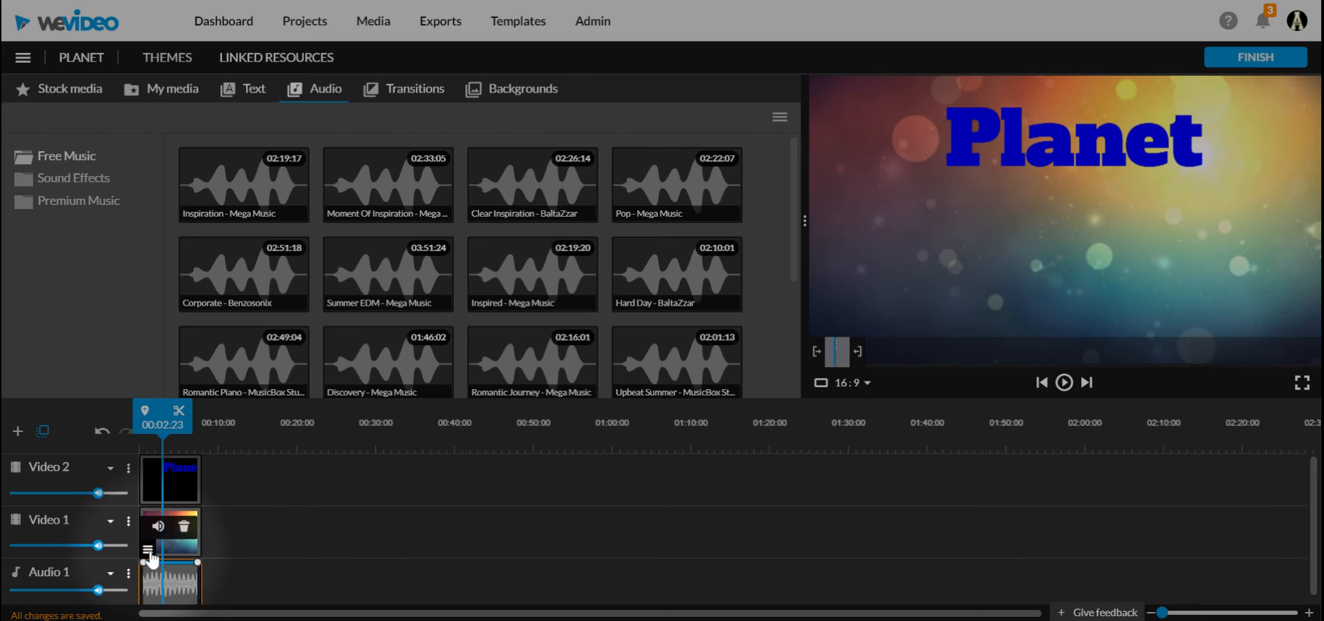
left_click(159, 527)
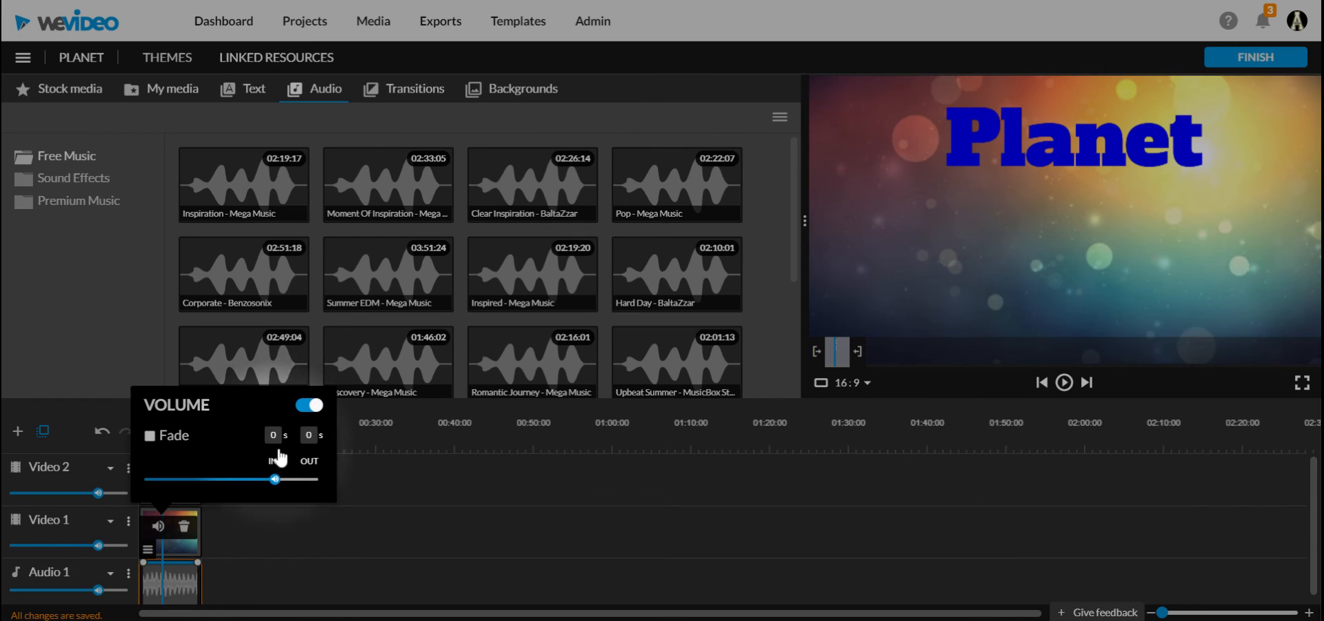
left_click(311, 436)
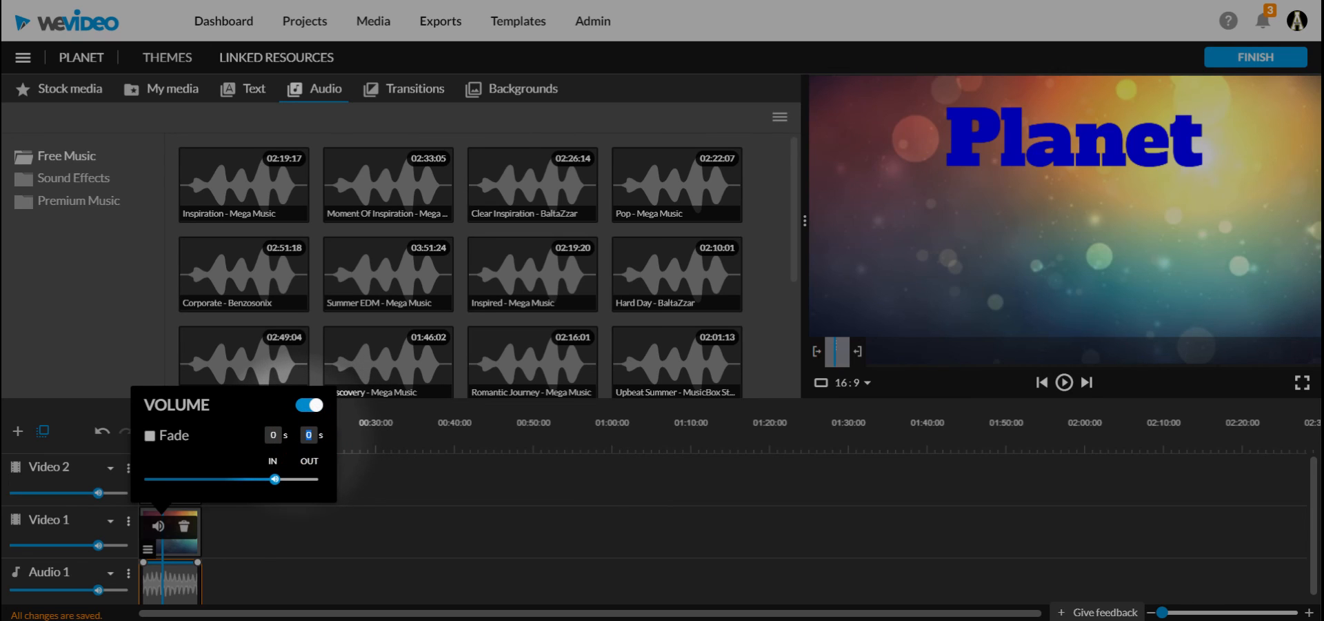
type("2")
left_click(325, 541)
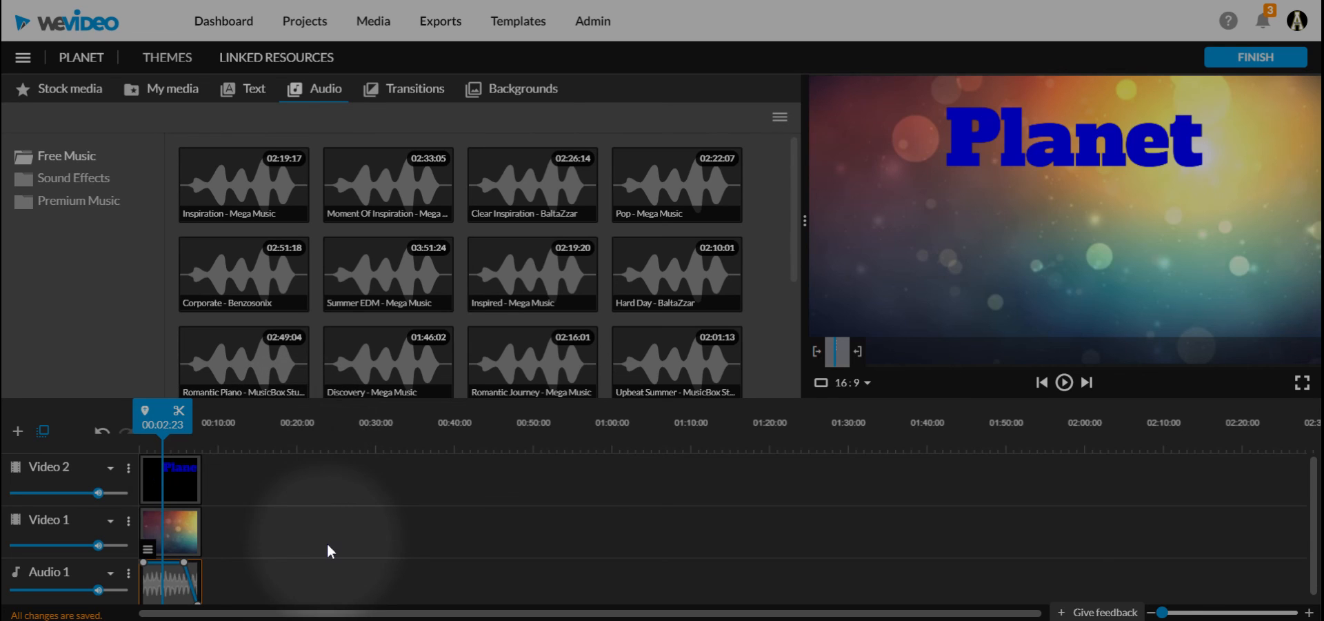
left_click(172, 442)
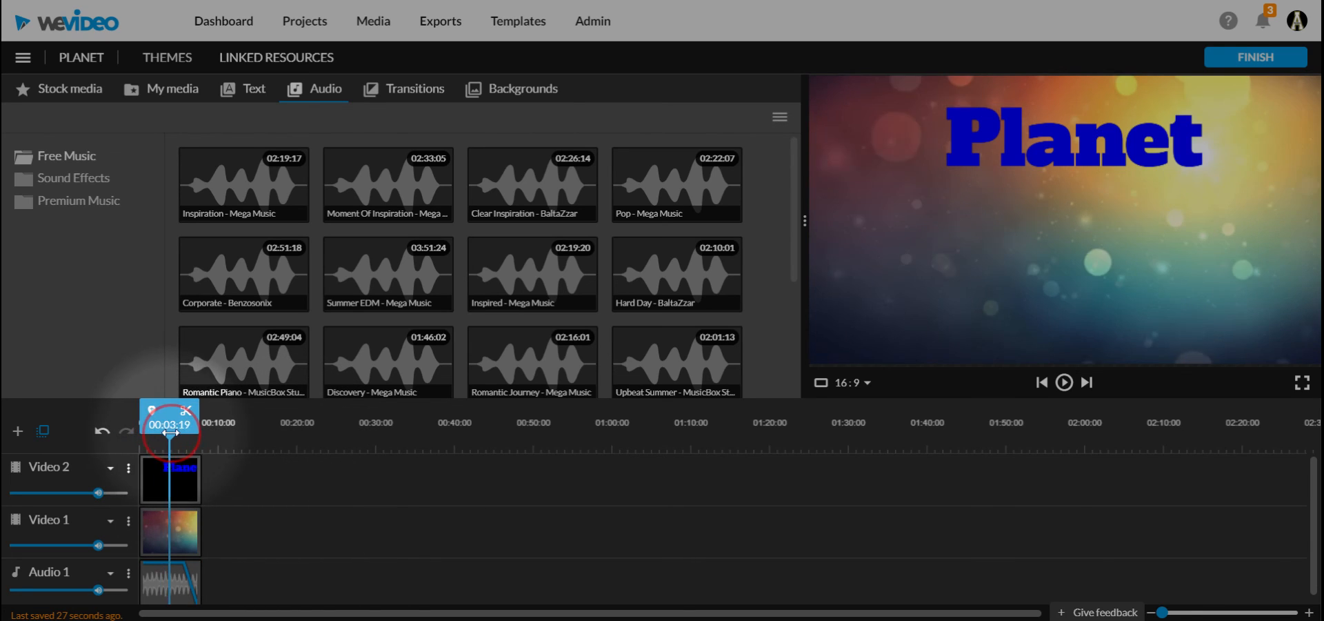
left_click(1064, 382)
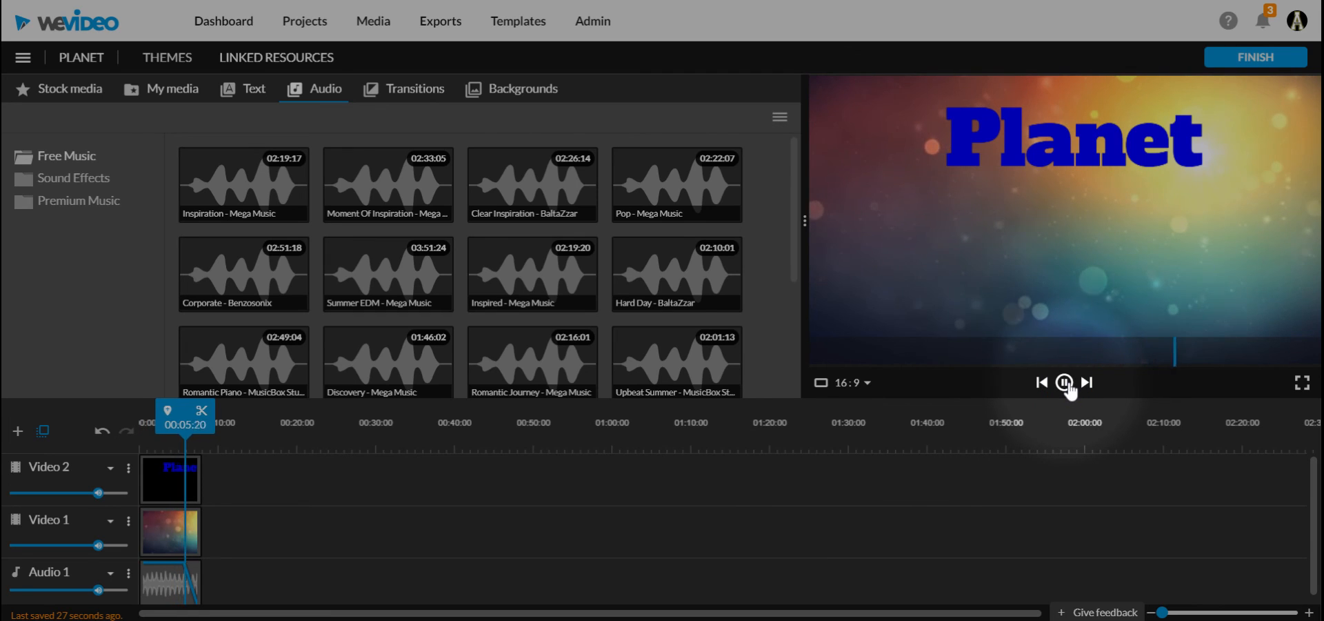